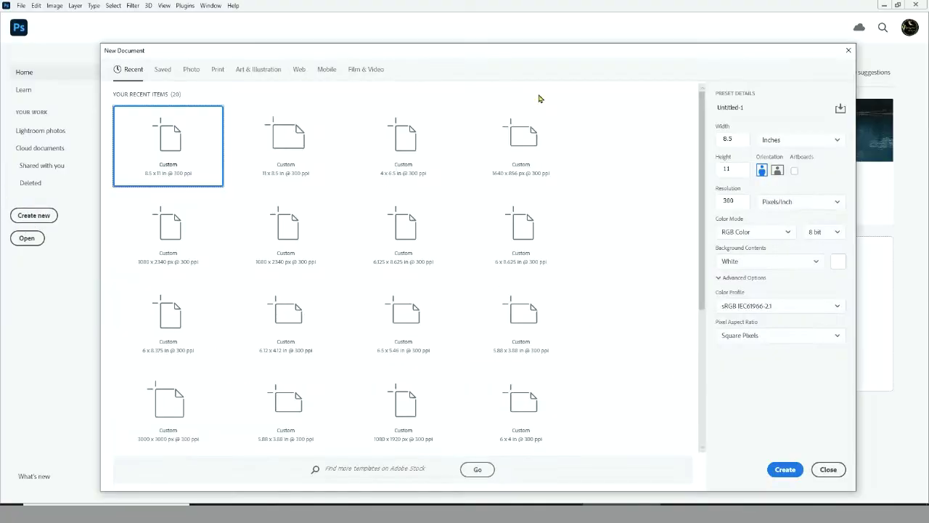
- Create a blank document 7 in wide and 6 in high at 300 ppi
{"action": "double_click", "coordinate": [738, 138]}
{"action": "type", "text": "7"}
{"action": "left_click", "coordinate": [735, 171]}
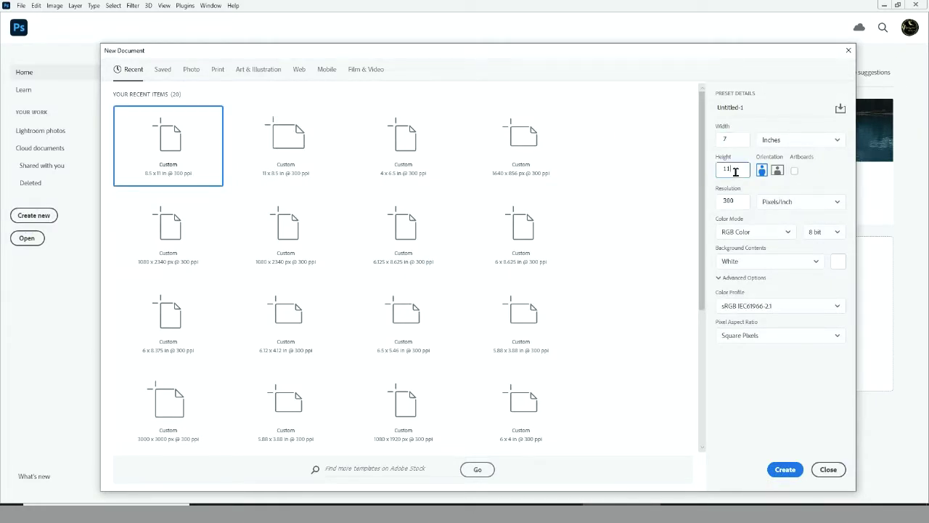
{"action": "type", "text": "6"}
{"action": "left_click", "coordinate": [773, 470]}
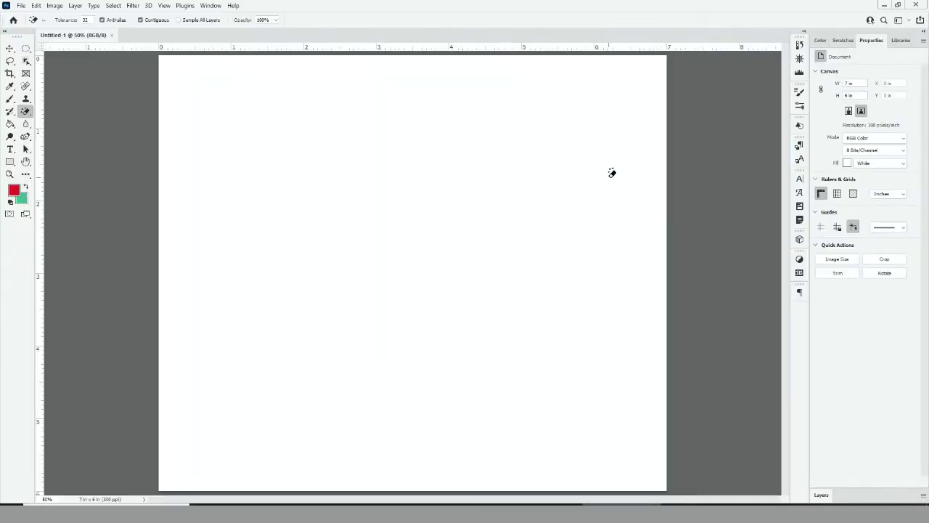
- Add guides near 1.5 and 4.5 in and 0.5 in from each side, then open the Demon Slayer image folder
{"action": "left_click_drag", "start_coordinate": [196, 51], "coordinate": [160, 381]}
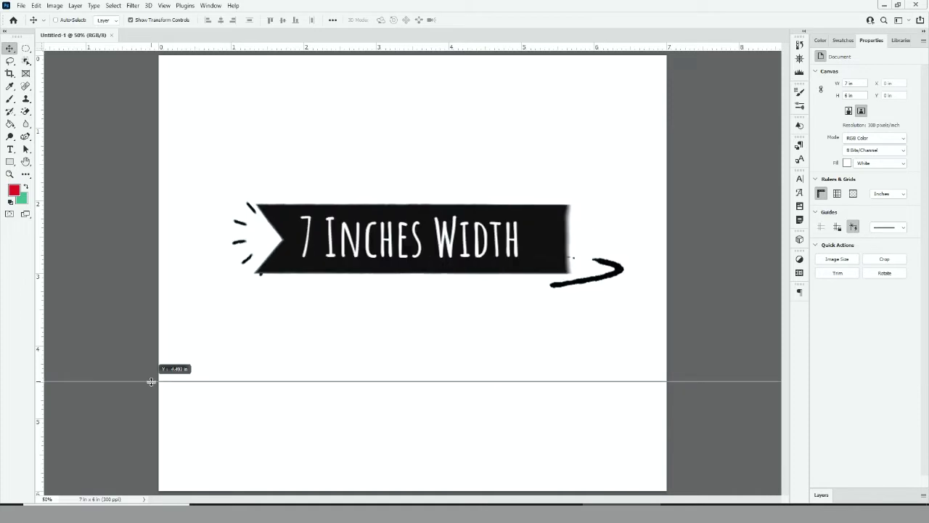
{"action": "left_click_drag", "start_coordinate": [187, 48], "coordinate": [181, 163]}
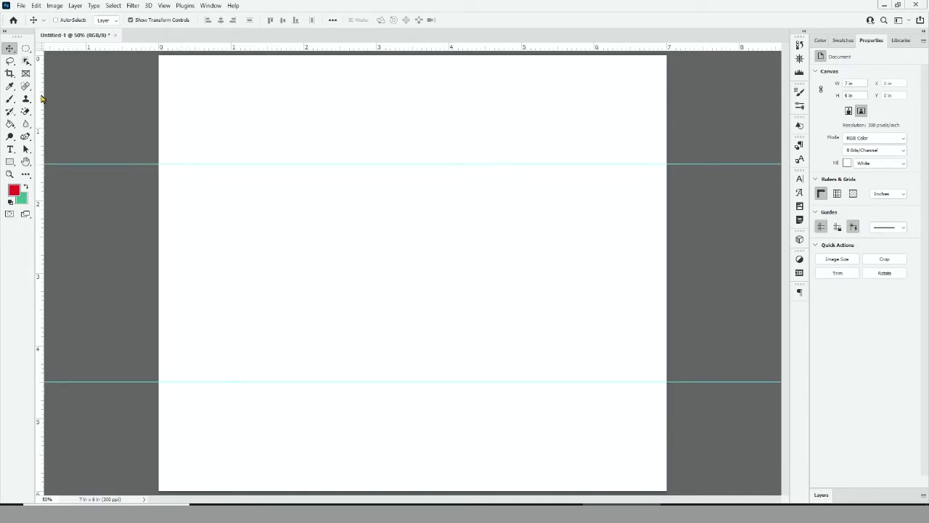
{"action": "left_click_drag", "start_coordinate": [40, 150], "coordinate": [630, 218]}
{"action": "left_click_drag", "start_coordinate": [42, 210], "coordinate": [195, 217]}
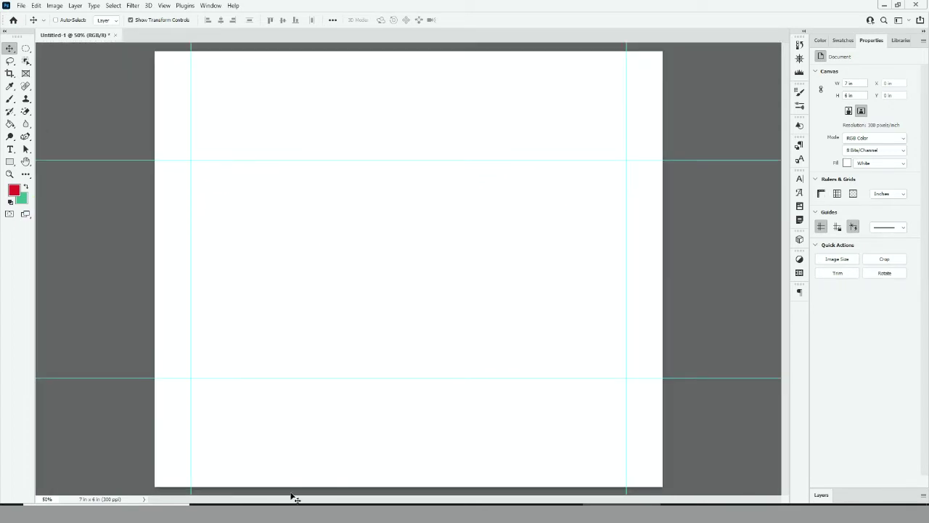
{"action": "left_click", "coordinate": [297, 504]}
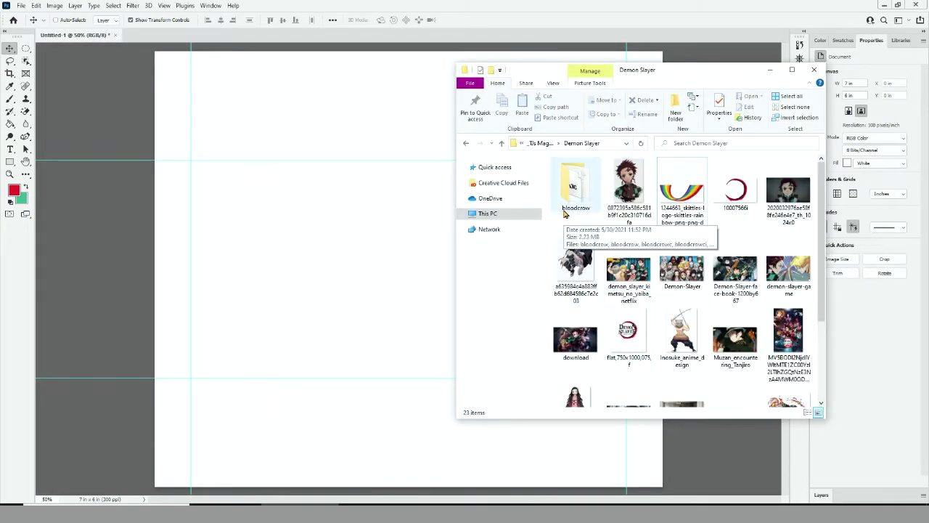
- Try placing and enlarging the download image, then cancel it
{"action": "left_click_drag", "start_coordinate": [576, 340], "coordinate": [407, 275]}
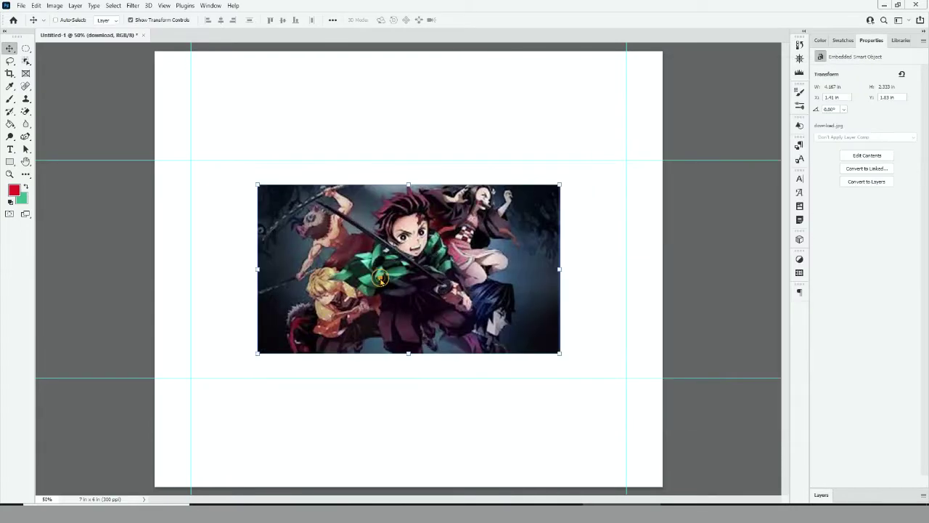
{"action": "left_click_drag", "start_coordinate": [257, 352], "coordinate": [174, 415]}
{"action": "left_click_drag", "start_coordinate": [559, 404], "coordinate": [662, 472]}
{"action": "key", "text": "Escape"}
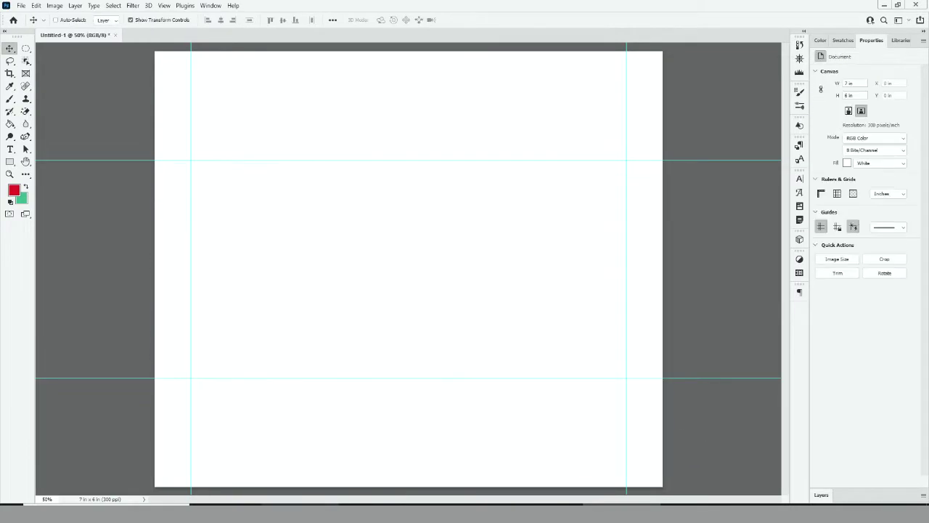
{"action": "key", "text": "alt+Tab"}
- Place the Demon-Slayer group image, shrinking and centring it on the canvas
{"action": "left_click_drag", "start_coordinate": [576, 334], "coordinate": [369, 242]}
{"action": "left_click_drag", "start_coordinate": [662, 127], "coordinate": [577, 172]}
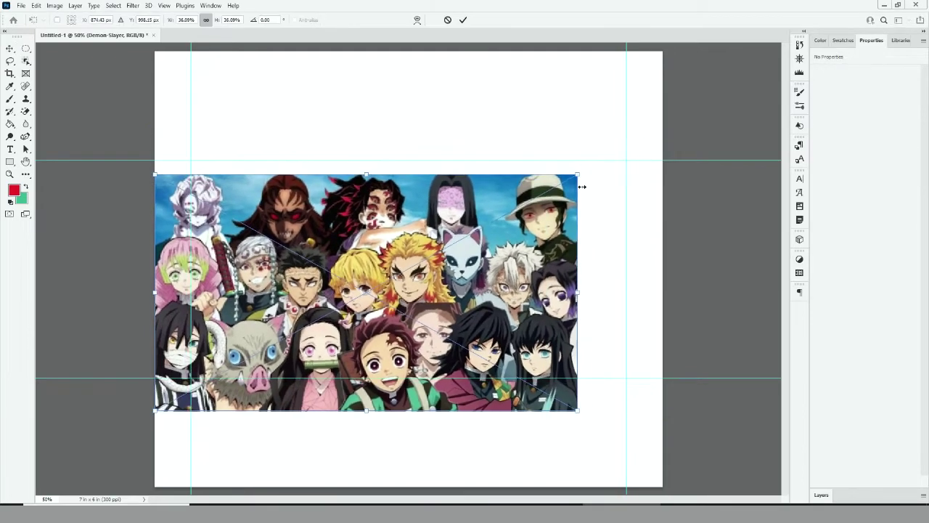
{"action": "mouse_move", "coordinate": [184, 290]}
{"action": "left_mouse_down"}
{"action": "mouse_move", "coordinate": [226, 268]}
{"action": "mouse_move", "coordinate": [191, 268]}
{"action": "left_mouse_up"}
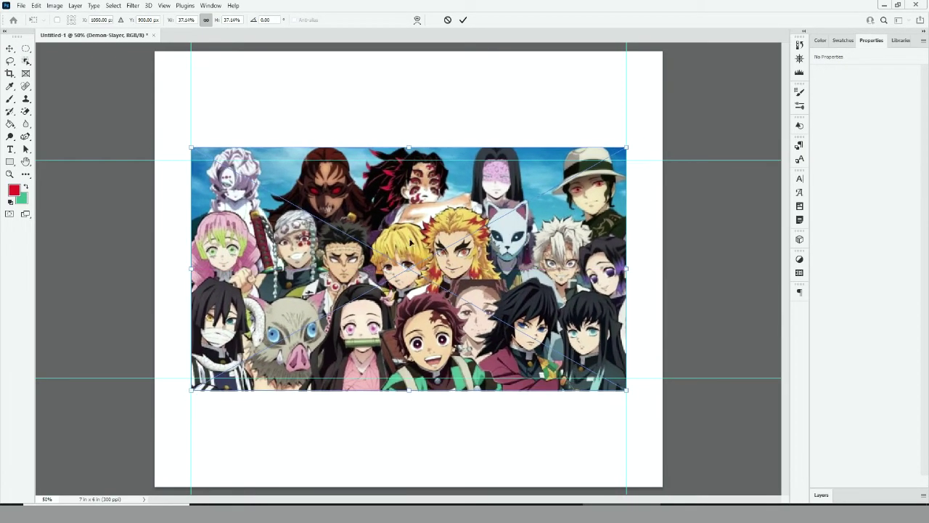
{"action": "left_click_drag", "start_coordinate": [410, 239], "coordinate": [410, 227]}
{"action": "key", "text": "Return"}
{"action": "left_click", "coordinate": [821, 494]}
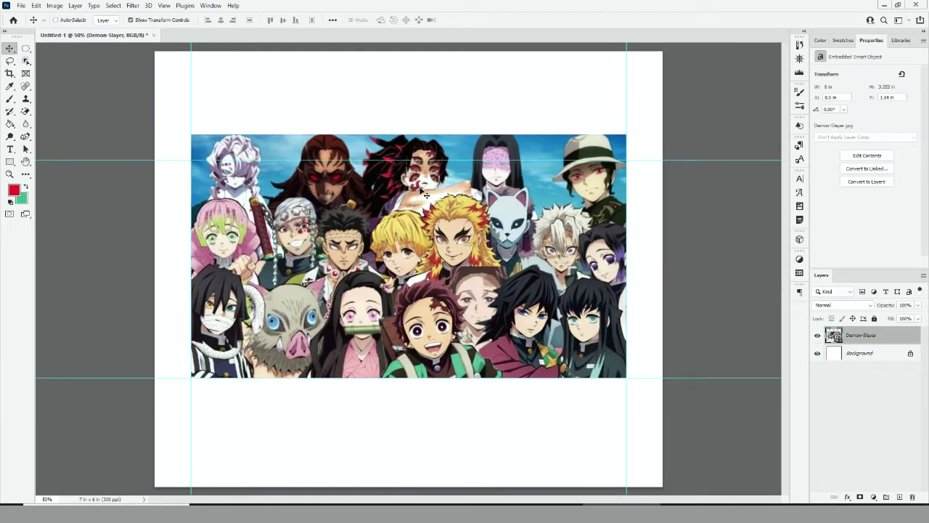
{"action": "key", "text": "ctrl+z"}
- Drop the demon-slayer-game image onto the canvas and scale it into position
{"action": "key", "text": "alt+Tab"}
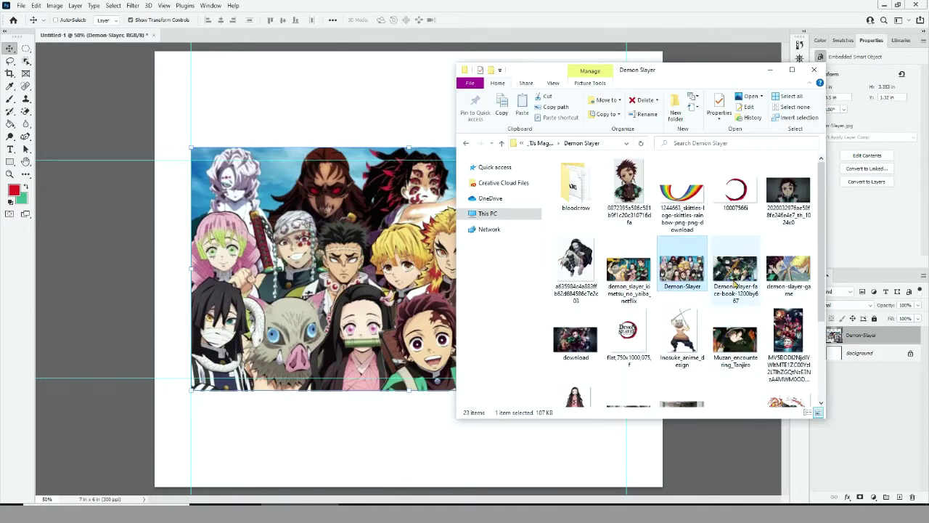
{"action": "left_click_drag", "start_coordinate": [788, 269], "coordinate": [407, 276]}
{"action": "mouse_move", "coordinate": [639, 398]}
{"action": "left_mouse_down"}
{"action": "mouse_move", "coordinate": [628, 383]}
{"action": "mouse_move", "coordinate": [602, 378]}
{"action": "left_mouse_up"}
{"action": "left_click_drag", "start_coordinate": [510, 333], "coordinate": [496, 329]}
- Commit the demon-slayer-game image and remove the old Demon-Slayer group layer
{"action": "key", "text": "Return"}
{"action": "left_click", "coordinate": [861, 353]}
{"action": "key", "text": "Delete"}
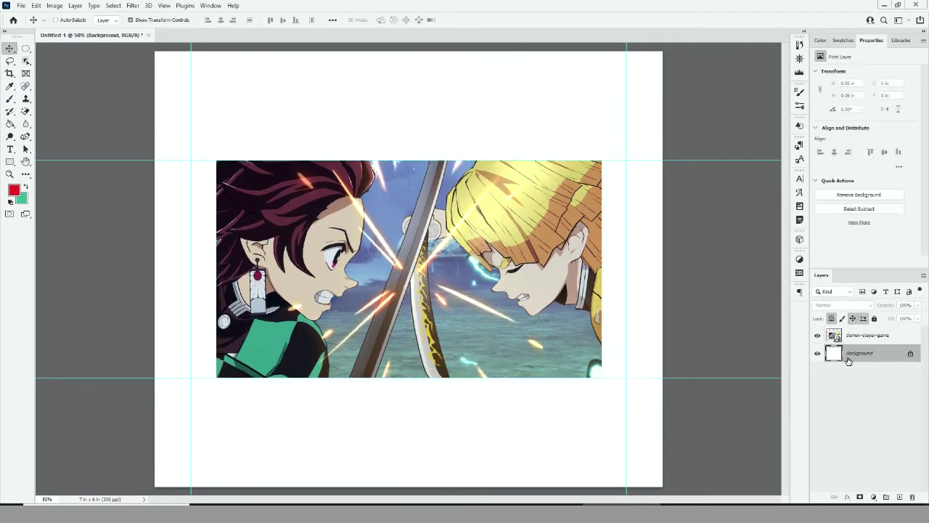
{"action": "key", "text": "ctrl+z"}
{"action": "key", "text": "ctrl+z"}
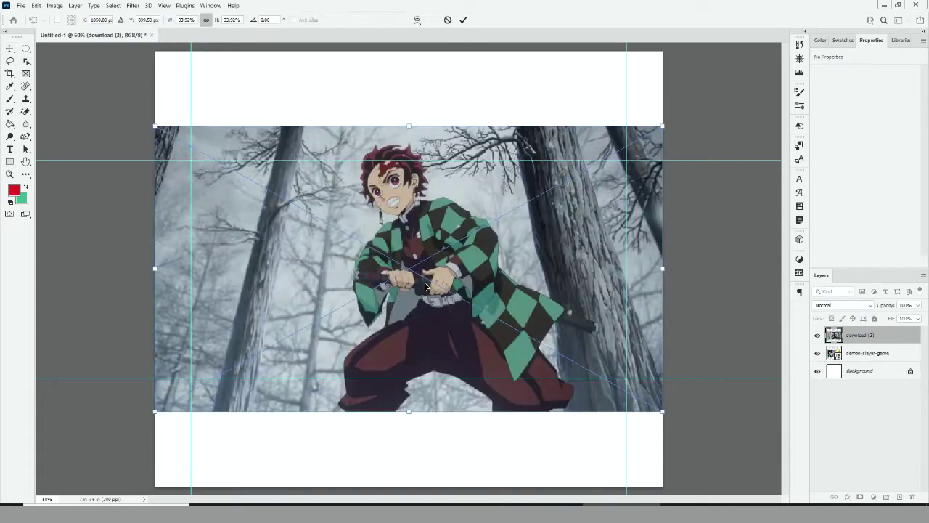
- Place the forest swordsman image between the guides, replacing the demon-slayer-game layer
{"action": "left_click_drag", "start_coordinate": [406, 124], "coordinate": [407, 121]}
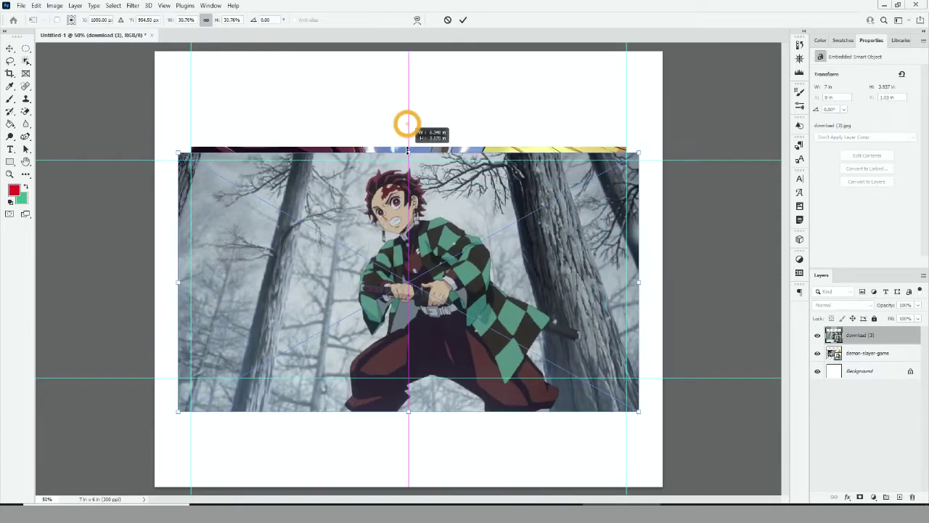
{"action": "left_click_drag", "start_coordinate": [408, 411], "coordinate": [409, 384]}
{"action": "key", "text": "Return"}
{"action": "left_click", "coordinate": [867, 353]}
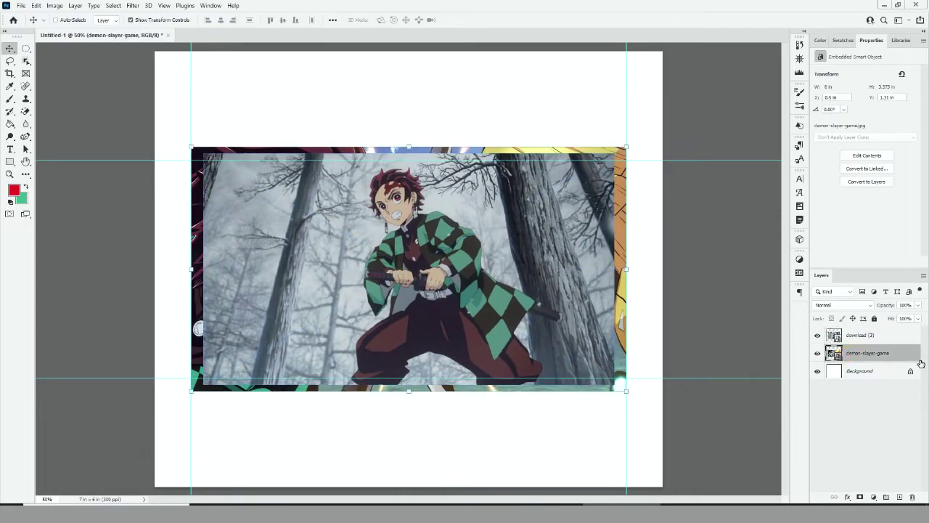
{"action": "key", "text": "Delete"}
{"action": "left_click_drag", "start_coordinate": [203, 270], "coordinate": [188, 275]}
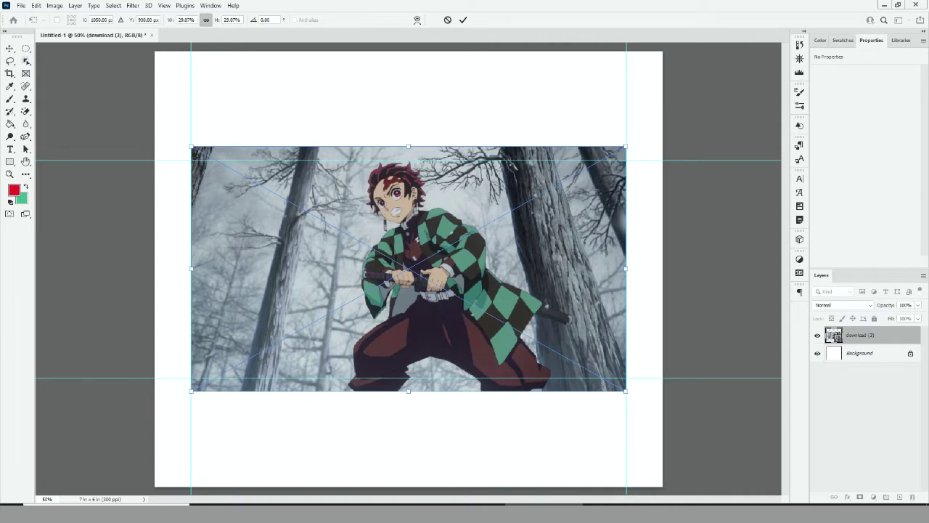
{"action": "key", "text": "Return"}
{"action": "left_click_drag", "start_coordinate": [508, 305], "coordinate": [512, 311]}
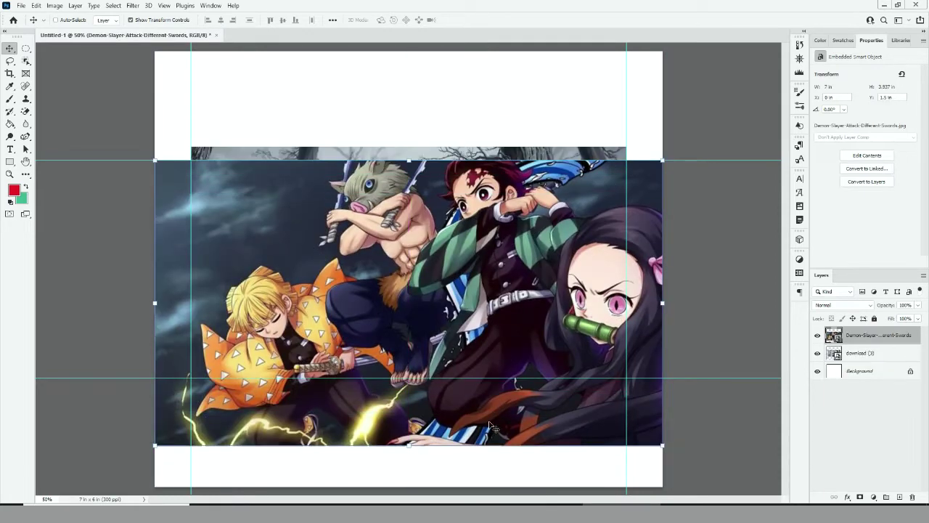
- Stretch the attack image across the canvas width and delete the forest image layer
{"action": "mouse_move", "coordinate": [431, 297]}
{"action": "left_mouse_down"}
{"action": "mouse_move", "coordinate": [397, 457]}
{"action": "mouse_move", "coordinate": [374, 486]}
{"action": "left_mouse_up"}
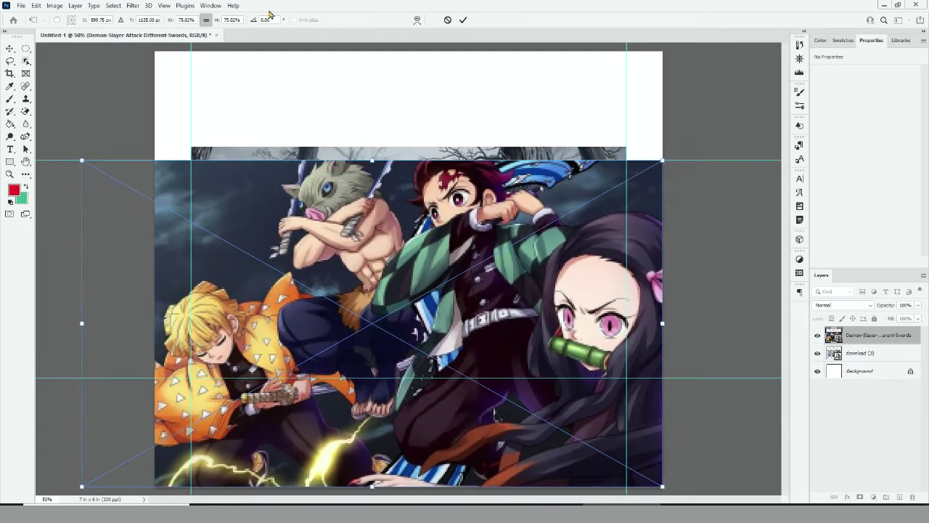
{"action": "key", "text": "Return"}
{"action": "left_click", "coordinate": [861, 353]}
{"action": "key", "text": "Delete"}
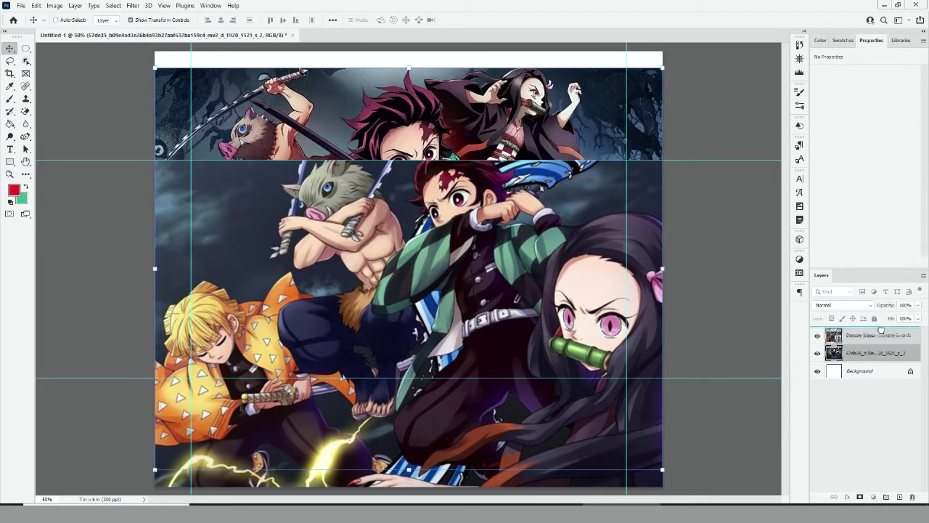
- Place the battle artwork, duplicate it, and move the copy up to fill the top band
{"action": "key", "text": "Return"}
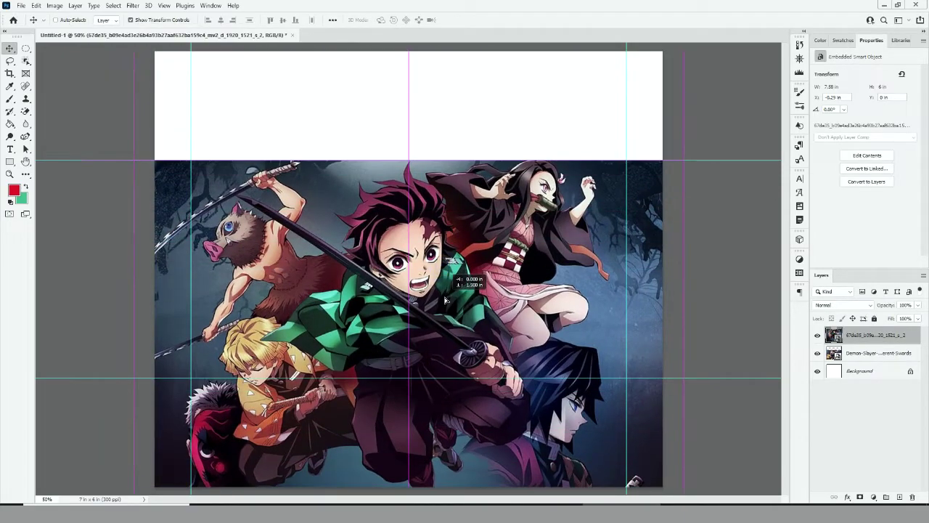
{"action": "left_click", "coordinate": [854, 354]}
{"action": "left_click", "coordinate": [855, 336]}
{"action": "key", "text": "ctrl+j"}
{"action": "key", "text": "ctrl+t"}
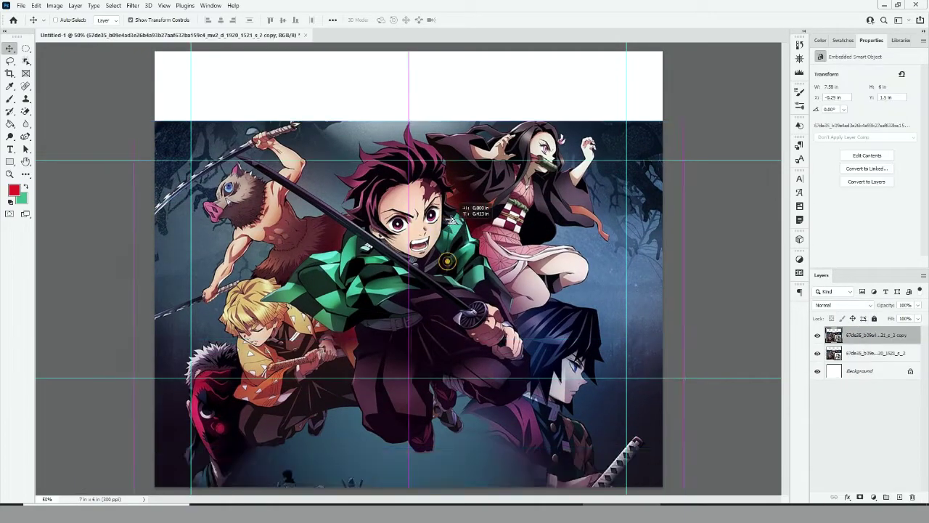
{"action": "mouse_move", "coordinate": [654, 182]}
{"action": "left_mouse_down"}
{"action": "mouse_move", "coordinate": [128, 410]}
{"action": "mouse_move", "coordinate": [653, 167]}
{"action": "left_mouse_up"}
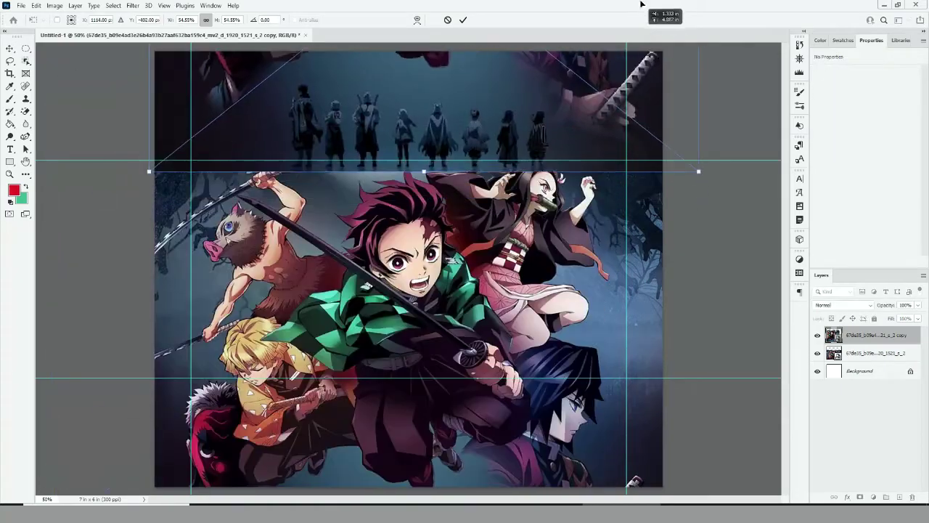
{"action": "mouse_move", "coordinate": [533, 126]}
{"action": "left_mouse_down"}
{"action": "mouse_move", "coordinate": [541, 141]}
{"action": "mouse_move", "coordinate": [529, 139]}
{"action": "left_mouse_up"}
{"action": "key", "text": "Return"}
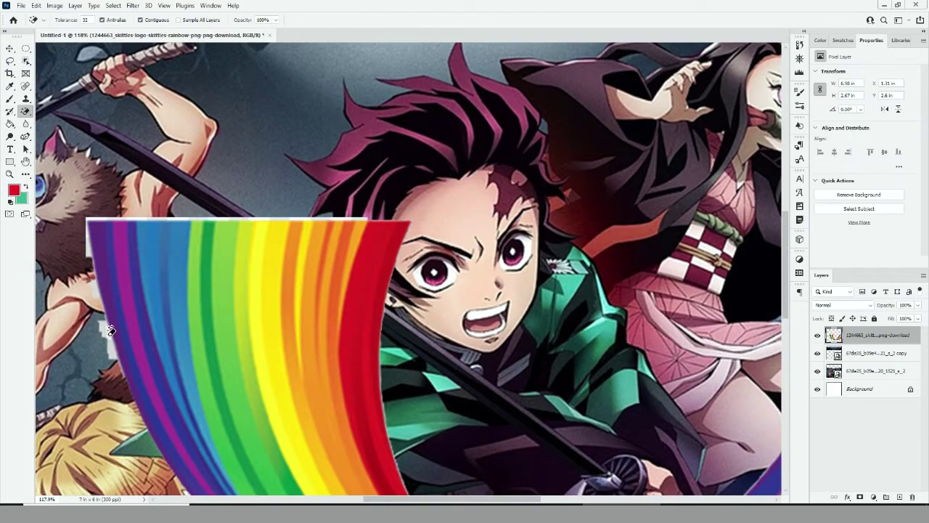
{"action": "left_click", "coordinate": [303, 217]}
{"action": "key", "text": "shift+e"}
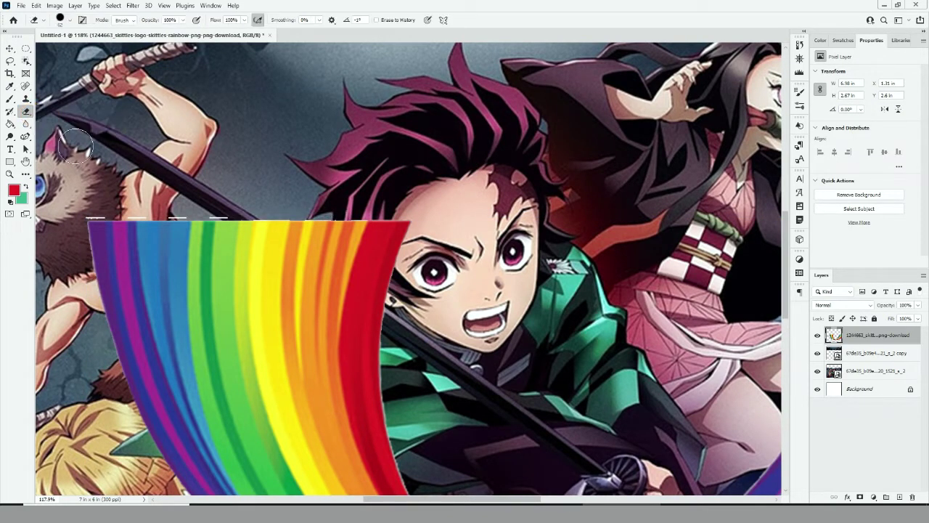
{"action": "right_click", "coordinate": [152, 168]}
{"action": "key", "text": "ctrl+0"}
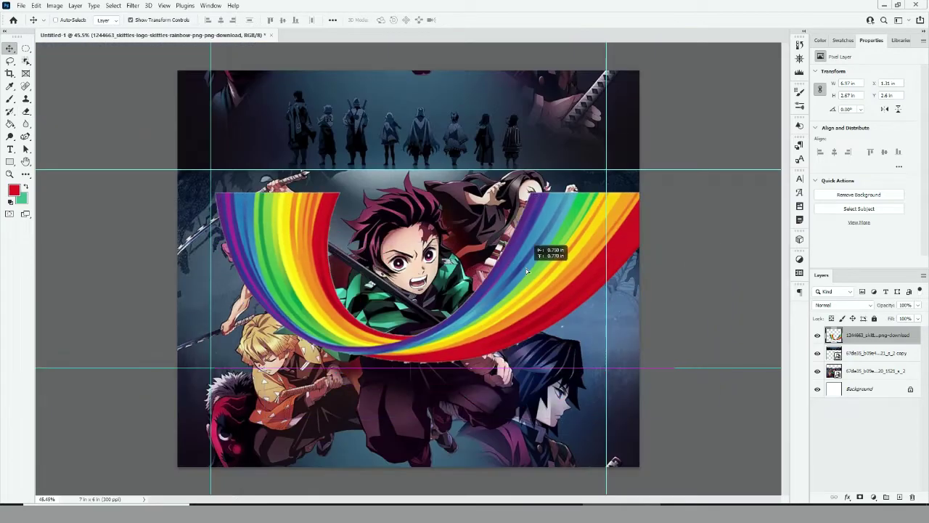
{"action": "key", "text": "ctrl+t"}
{"action": "mouse_move", "coordinate": [658, 342]}
{"action": "left_mouse_down"}
{"action": "mouse_move", "coordinate": [576, 298]}
{"action": "mouse_move", "coordinate": [567, 253]}
{"action": "left_mouse_up"}
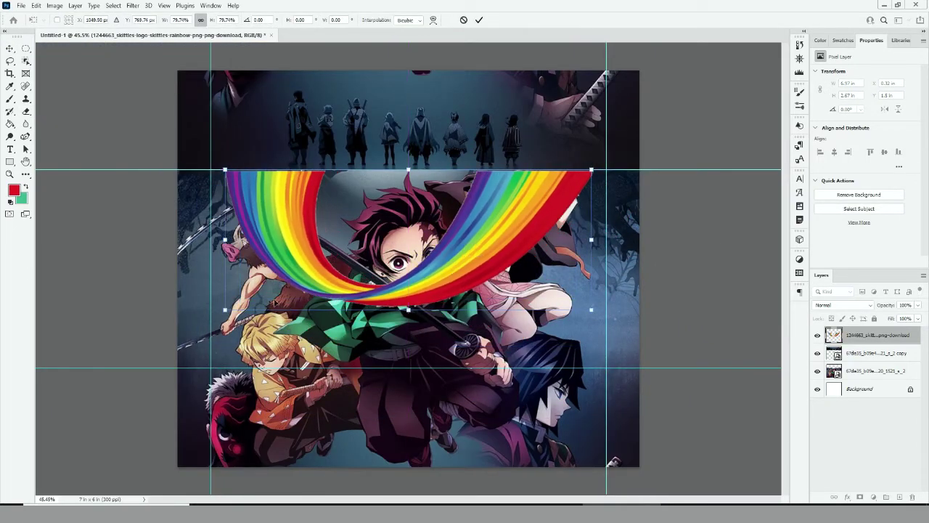
{"action": "key", "text": "Escape"}
{"action": "key", "text": "Delete"}
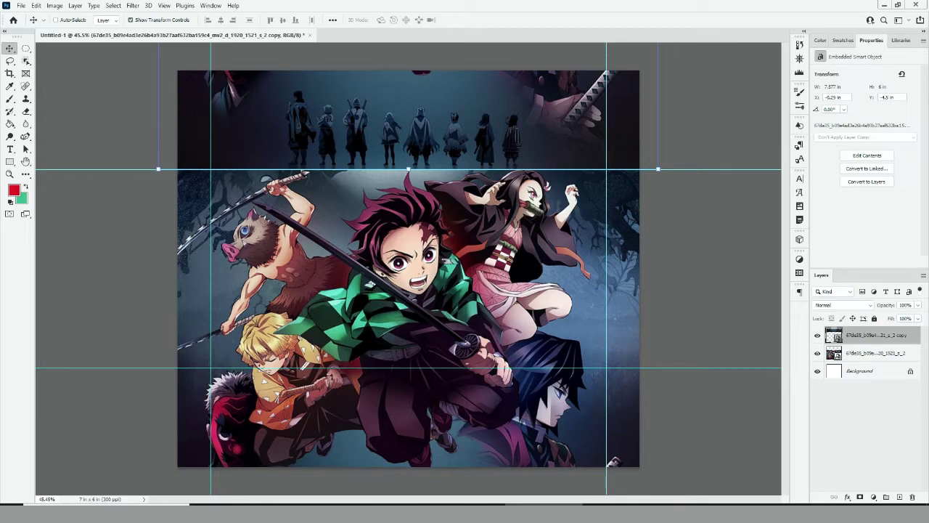
- Paste the Skittles candy image and erase its checkerboard background
{"action": "key", "text": "ctrl+v"}
{"action": "left_click", "coordinate": [370, 357]}
{"action": "left_click", "coordinate": [450, 197]}
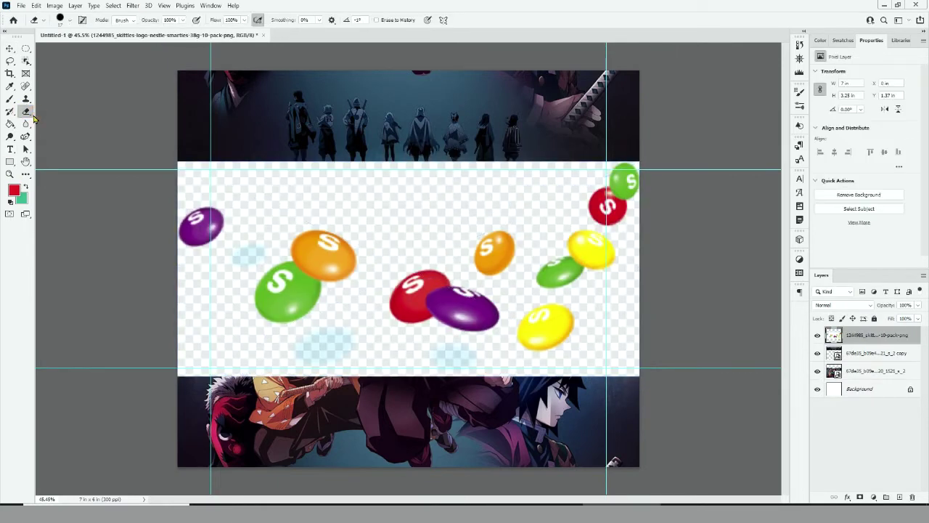
{"action": "left_click", "coordinate": [370, 357]}
- Delete the Skittles candy layer and get ready to move the red circle emblem
{"action": "key", "text": "v"}
{"action": "key", "text": "Delete"}
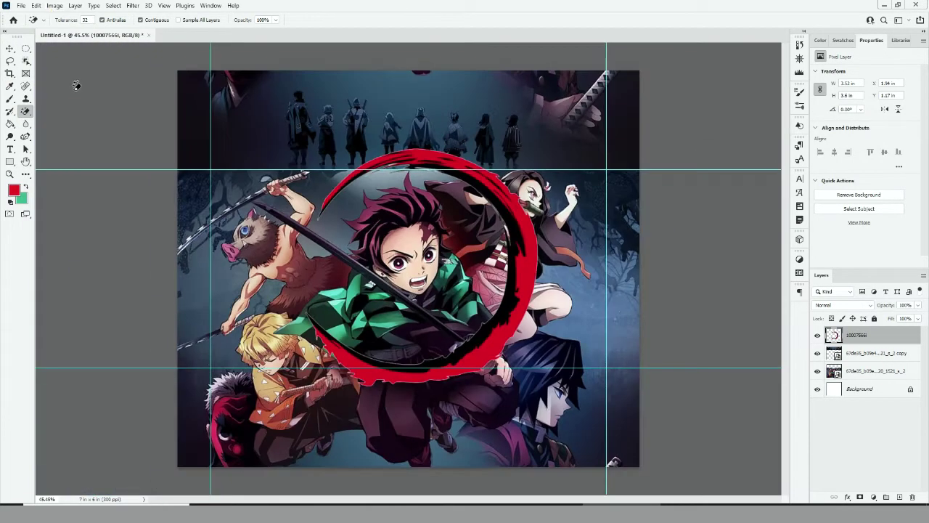
{"action": "left_click", "coordinate": [11, 48]}
{"action": "left_click", "coordinate": [10, 136]}
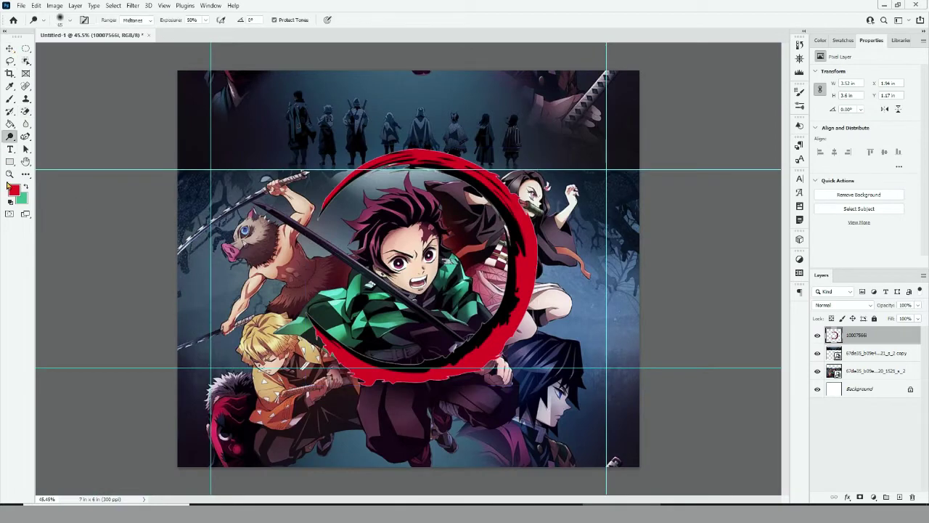
- Give the red circle emblem a thinner stroke outline and an adjusted drop shadow
{"action": "key", "text": "v"}
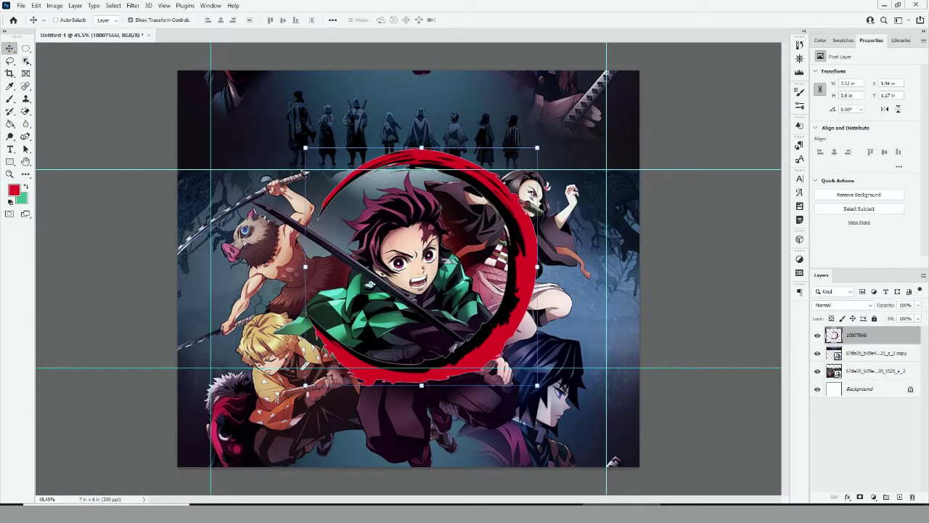
{"action": "left_click", "coordinate": [860, 498]}
{"action": "left_click", "coordinate": [871, 423]}
{"action": "left_click_drag", "start_coordinate": [712, 158], "coordinate": [706, 155]}
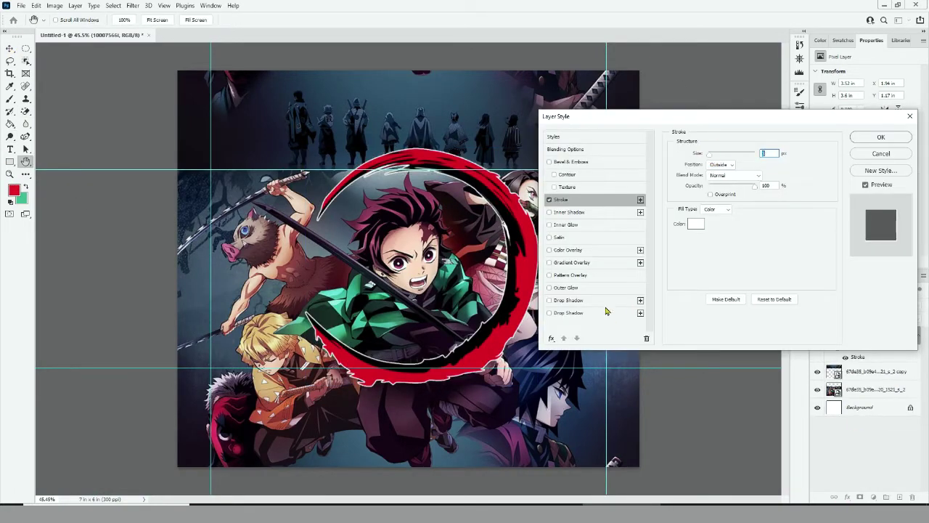
{"action": "left_click", "coordinate": [568, 300]}
{"action": "left_click_drag", "start_coordinate": [713, 208], "coordinate": [717, 208]}
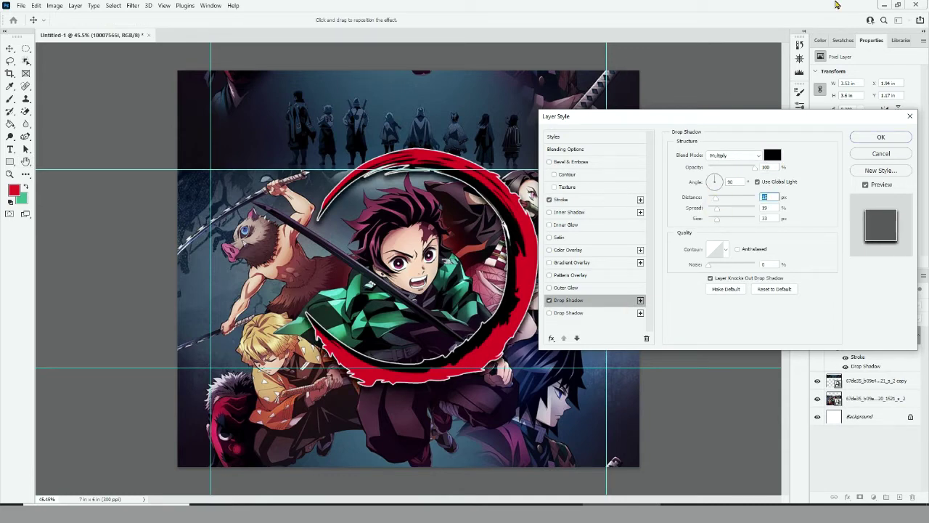
{"action": "left_click", "coordinate": [867, 137]}
- Scale the red circle emblem down slightly and shift it right
{"action": "left_click_drag", "start_coordinate": [535, 149], "coordinate": [503, 172]}
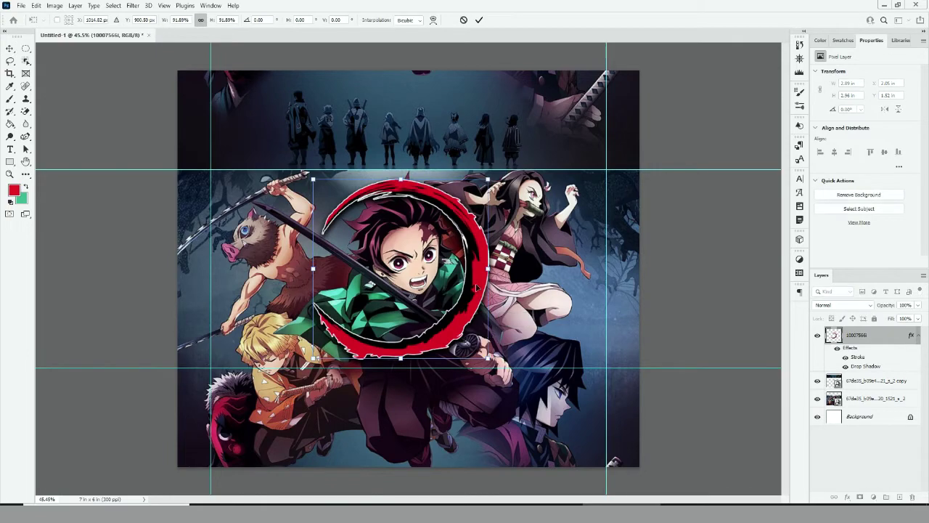
{"action": "left_click_drag", "start_coordinate": [418, 312], "coordinate": [492, 287]}
{"action": "key", "text": "Return"}
- Start a text box on the canvas in the Blood Crow font
{"action": "left_click", "coordinate": [10, 149]}
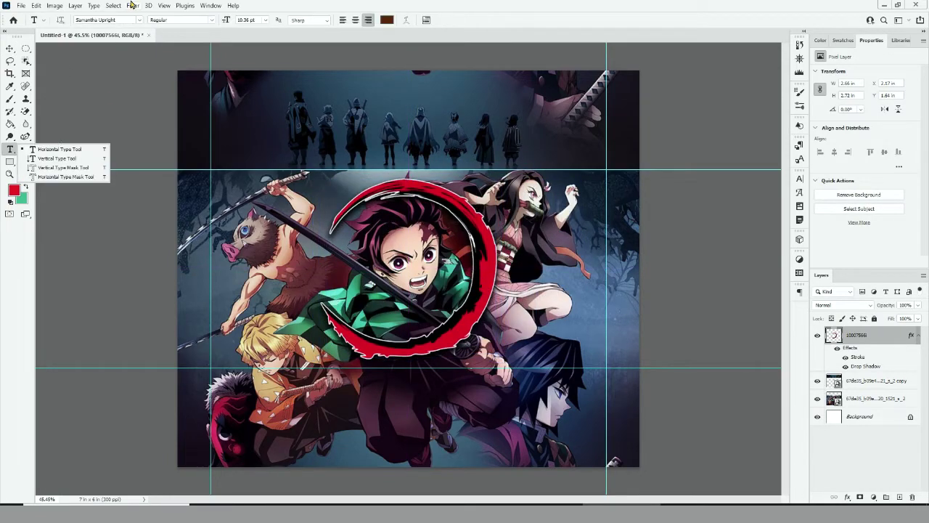
{"action": "left_click", "coordinate": [140, 20]}
{"action": "scroll", "coordinate": [259, 234], "scroll_direction": "down", "scroll_amount": 5}
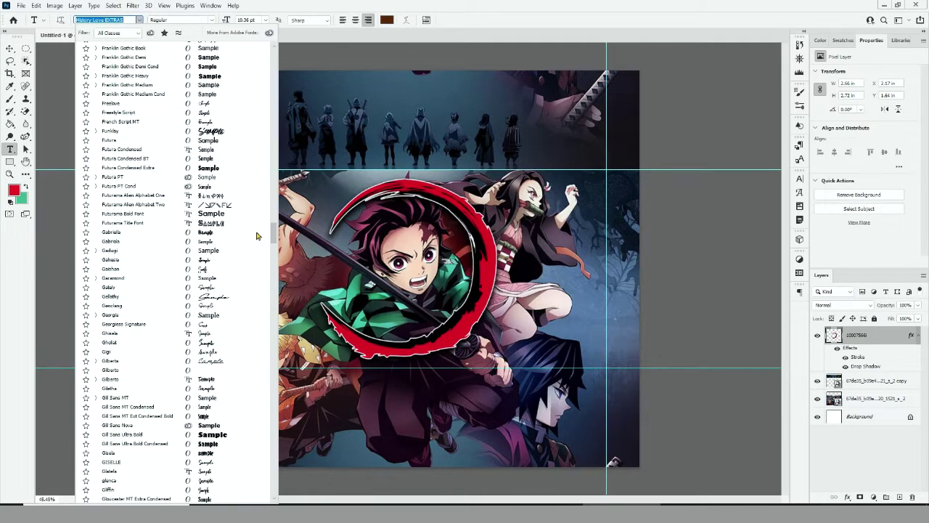
{"action": "scroll", "coordinate": [265, 138], "scroll_direction": "down", "scroll_amount": 5}
{"action": "left_click", "coordinate": [142, 110]}
{"action": "left_click", "coordinate": [330, 254]}
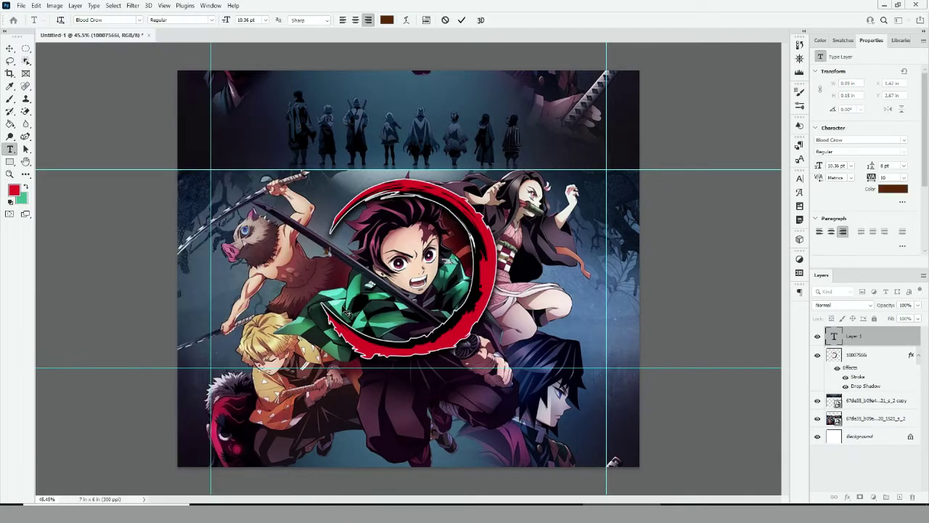
- Enlarge the name title, centre it, and make it white
{"action": "left_click", "coordinate": [10, 48]}
{"action": "key", "text": "ctrl+t"}
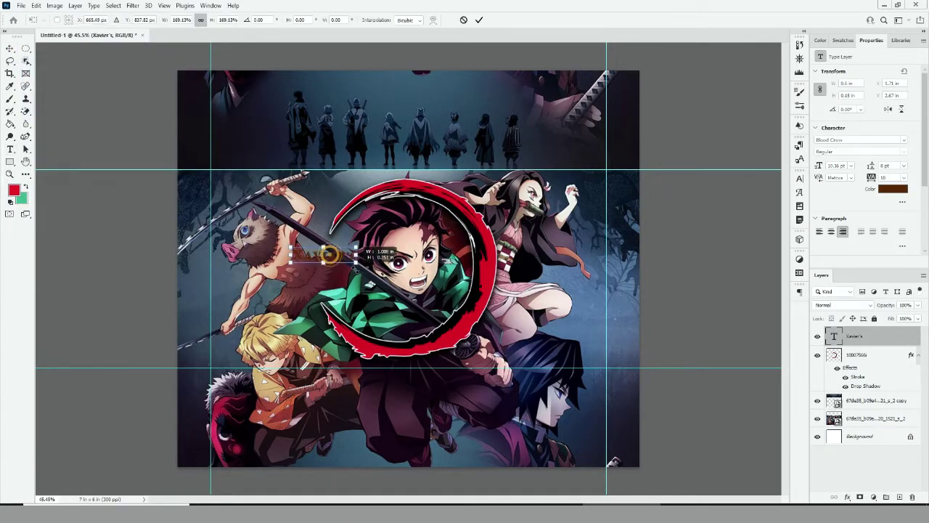
{"action": "left_click_drag", "start_coordinate": [331, 255], "coordinate": [471, 303]}
{"action": "key", "text": "Return"}
{"action": "left_click", "coordinate": [893, 189]}
{"action": "left_click", "coordinate": [670, 284]}
{"action": "left_click", "coordinate": [883, 272]}
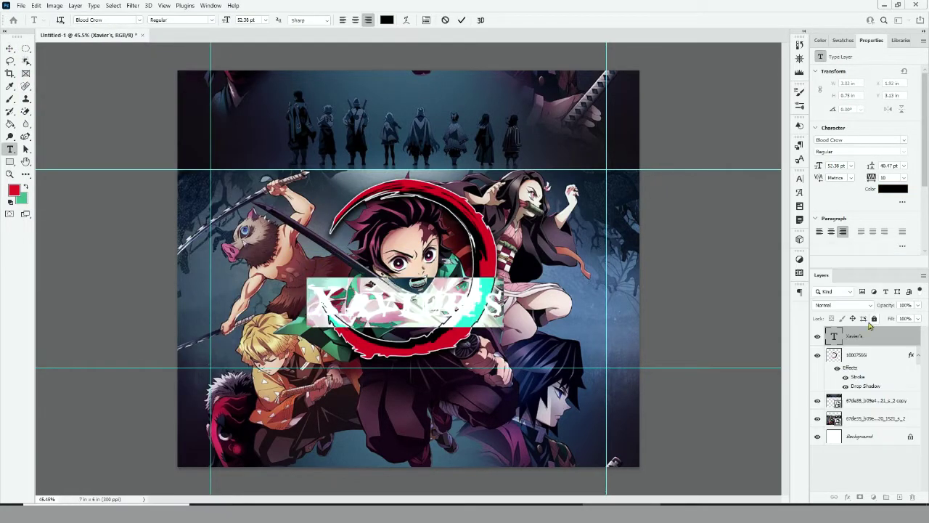
- Add a drop shadow and outline to the name title
{"action": "left_click", "coordinate": [848, 498]}
{"action": "left_click", "coordinate": [841, 473]}
{"action": "left_click", "coordinate": [716, 218]}
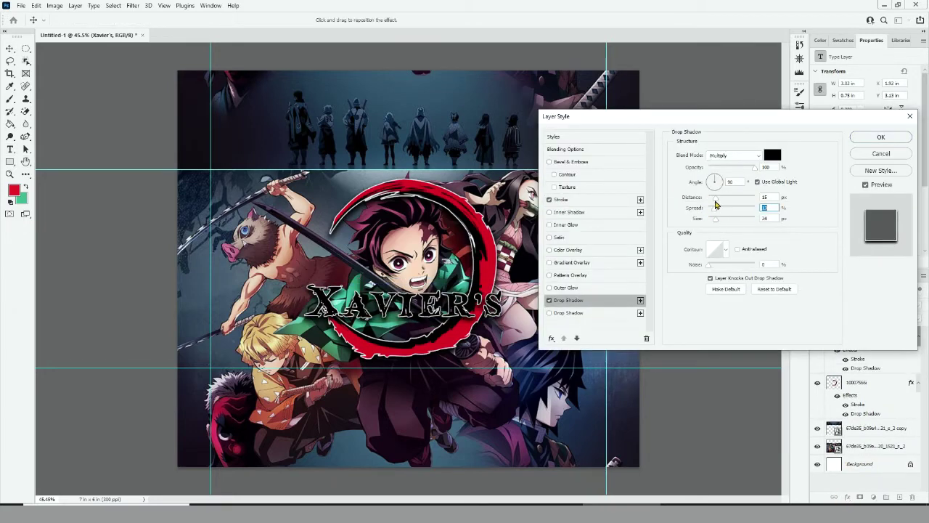
{"action": "left_click", "coordinate": [561, 199]}
{"action": "left_click", "coordinate": [880, 136]}
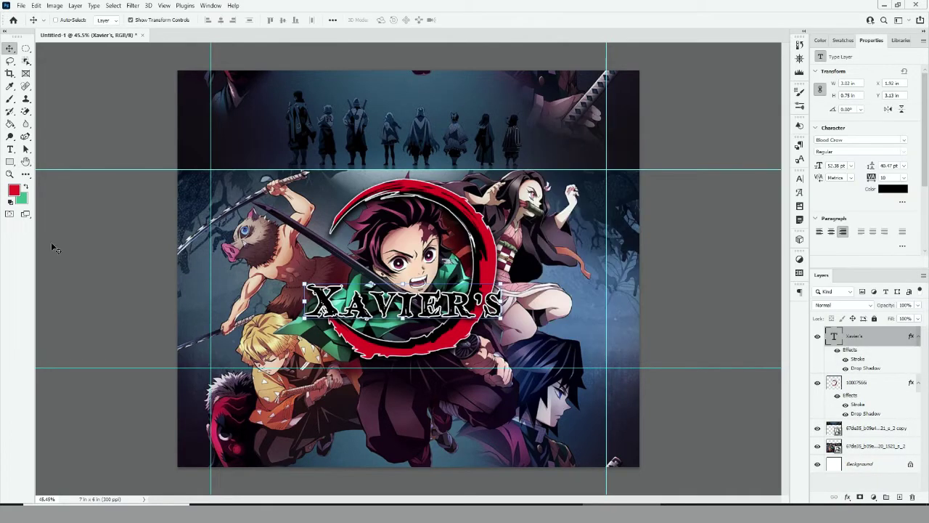
- Type '11th Birthday' below the title and enlarge it
{"action": "key", "text": "t"}
{"action": "left_click", "coordinate": [300, 335]}
{"action": "type", "text": "11th Birthday"}
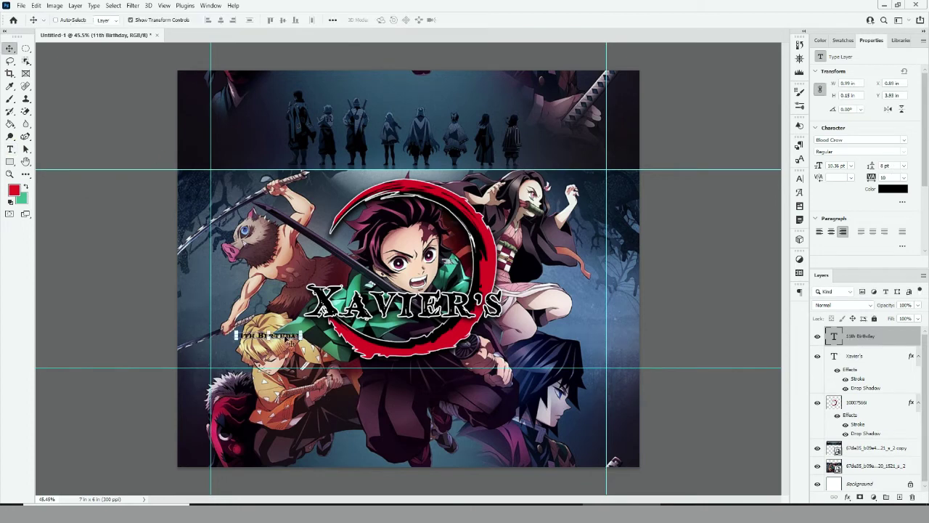
{"action": "left_click_drag", "start_coordinate": [302, 339], "coordinate": [483, 341]}
{"action": "key", "text": "Return"}
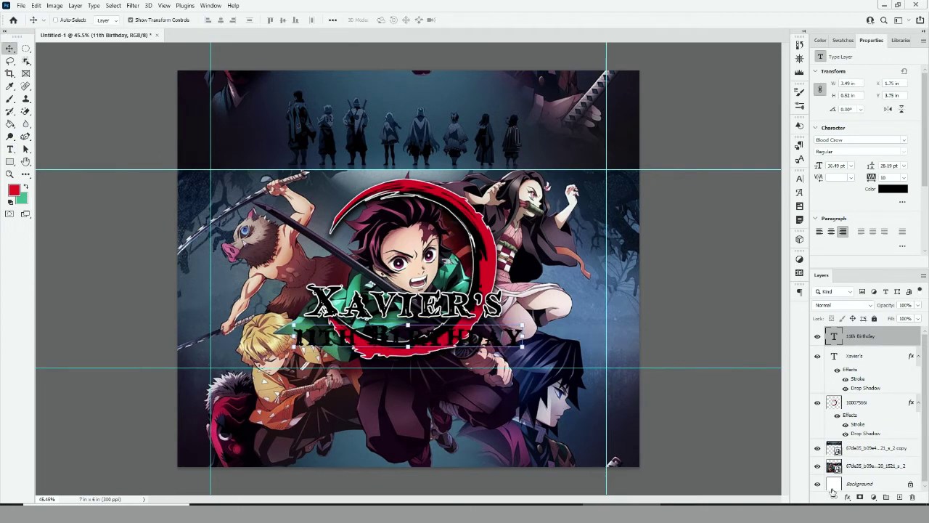
- Give '11th Birthday' an outline and drop shadow, with TH in superscript
{"action": "left_click", "coordinate": [847, 496]}
{"action": "left_click", "coordinate": [573, 301]}
{"action": "left_click", "coordinate": [877, 138]}
{"action": "key", "text": "t"}
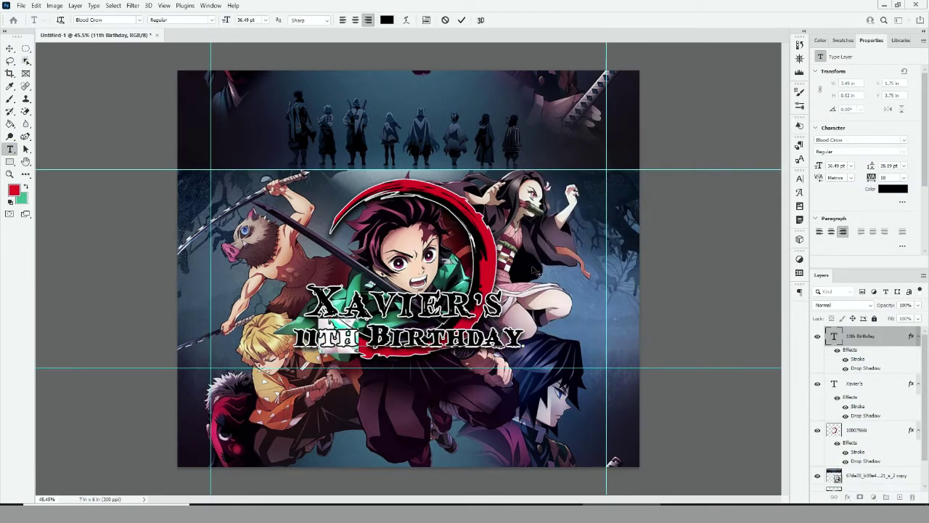
{"action": "left_click", "coordinate": [799, 177]}
{"action": "left_click", "coordinate": [743, 245]}
{"action": "left_click", "coordinate": [774, 175]}
{"action": "key", "text": "ctrl+Return"}
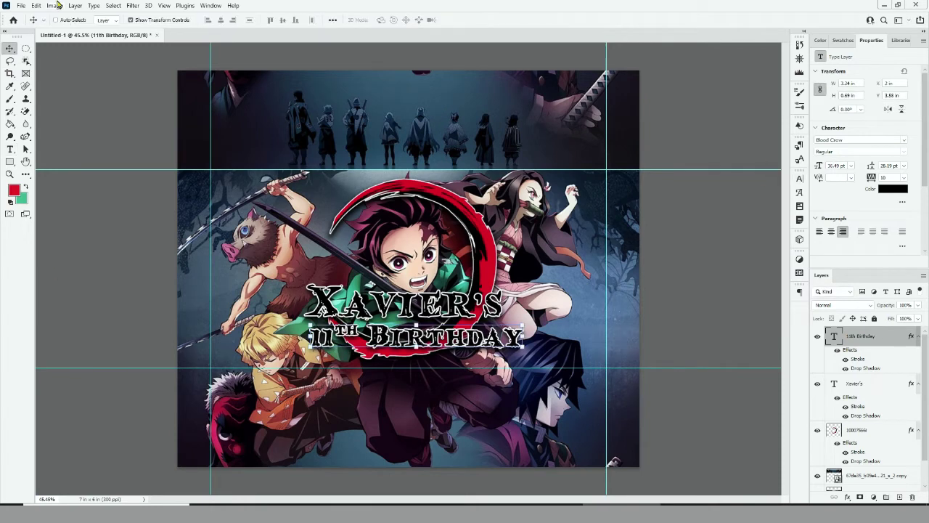
- Fit '11th Birthday' under the name title, nudged slightly right
{"action": "key", "text": "ctrl+t"}
{"action": "left_click_drag", "start_coordinate": [428, 323], "coordinate": [432, 326]}
{"action": "left_click_drag", "start_coordinate": [419, 346], "coordinate": [425, 346]}
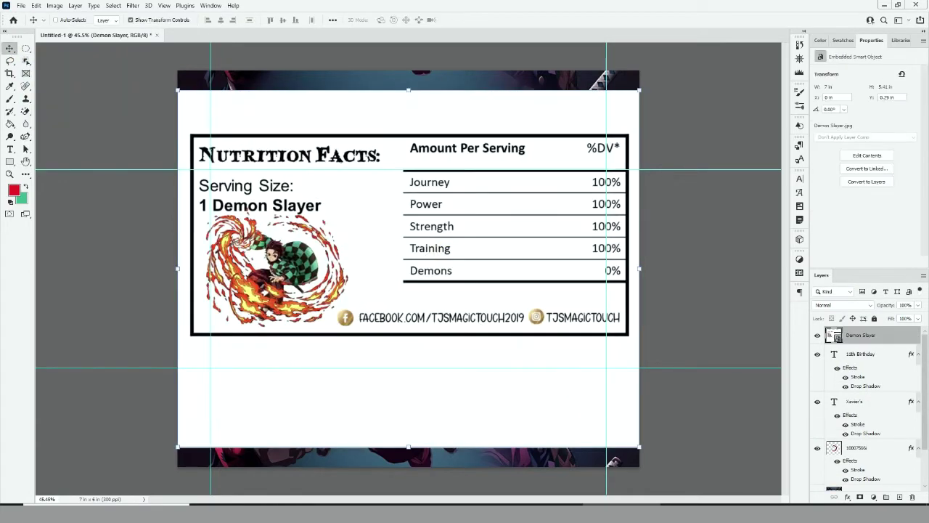
- Shrink the nutrition facts into the lower left and the barcode into the lower right
{"action": "left_click_drag", "start_coordinate": [631, 129], "coordinate": [338, 268]}
{"action": "mouse_move", "coordinate": [302, 300]}
{"action": "left_mouse_down"}
{"action": "mouse_move", "coordinate": [342, 410]}
{"action": "mouse_move", "coordinate": [411, 411]}
{"action": "left_mouse_up"}
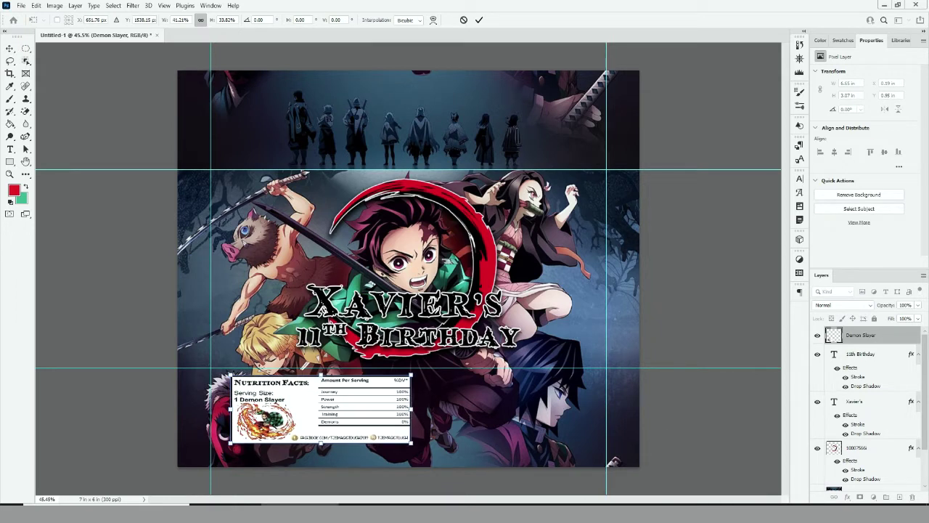
{"action": "key", "text": "Return"}
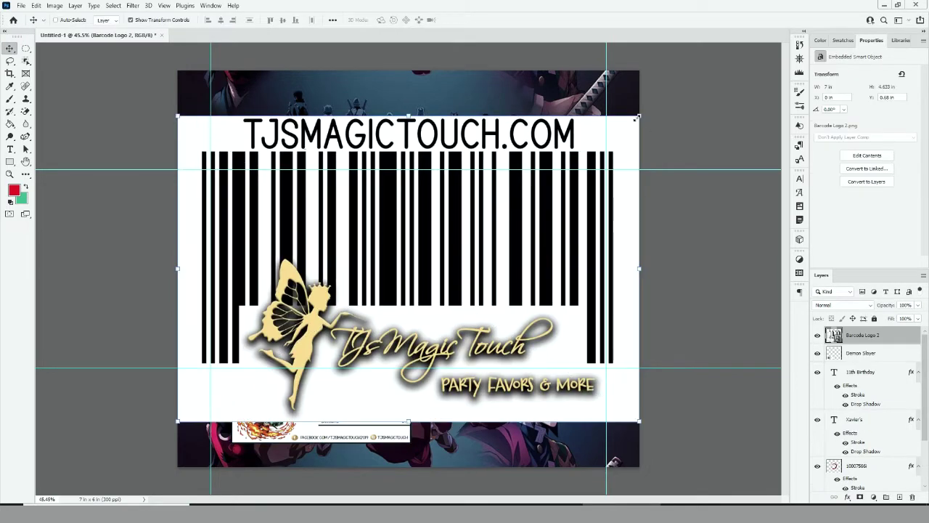
{"action": "mouse_move", "coordinate": [632, 457]}
{"action": "left_mouse_down"}
{"action": "mouse_move", "coordinate": [453, 445]}
{"action": "mouse_move", "coordinate": [563, 427]}
{"action": "left_mouse_up"}
{"action": "key", "text": "Return"}
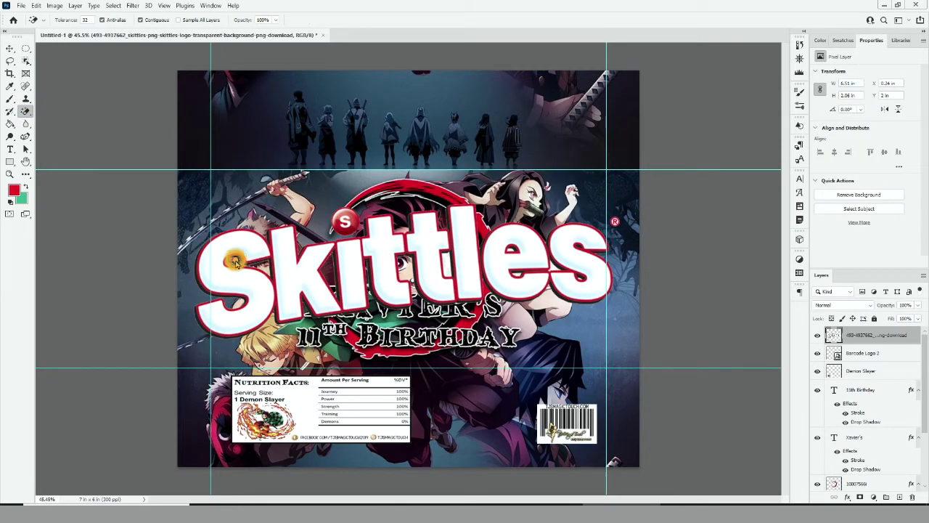
- Shrink the Skittles logo to bottom centre, raise the barcode beside it, and lower the background artwork
{"action": "key", "text": "v"}
{"action": "left_click_drag", "start_coordinate": [615, 201], "coordinate": [363, 284]}
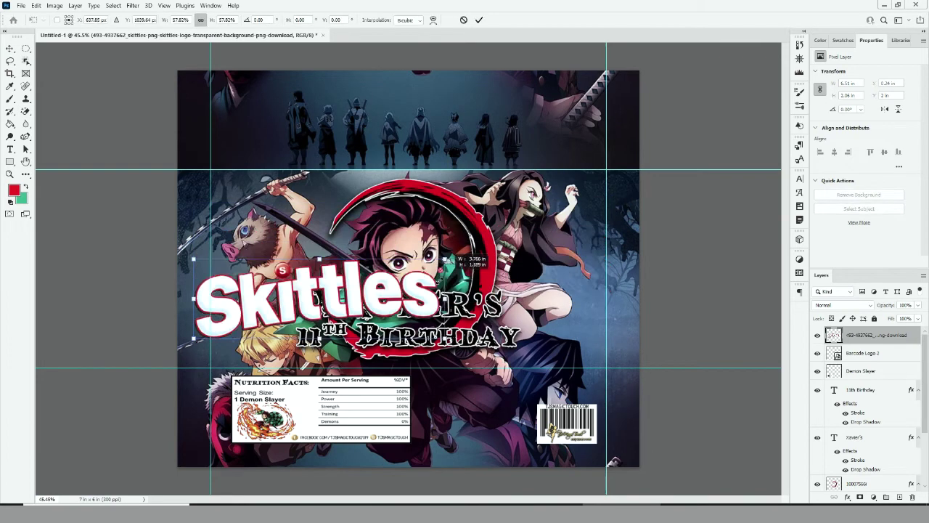
{"action": "left_click_drag", "start_coordinate": [277, 313], "coordinate": [474, 406]}
{"action": "key", "text": "Return"}
{"action": "left_click_drag", "start_coordinate": [566, 423], "coordinate": [566, 405]}
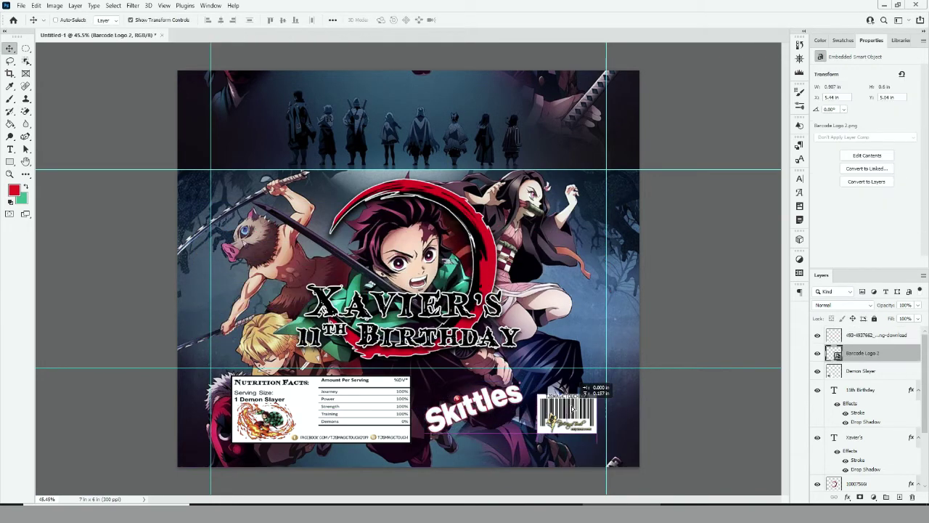
{"action": "scroll", "coordinate": [867, 407], "scroll_direction": "down", "scroll_amount": 5}
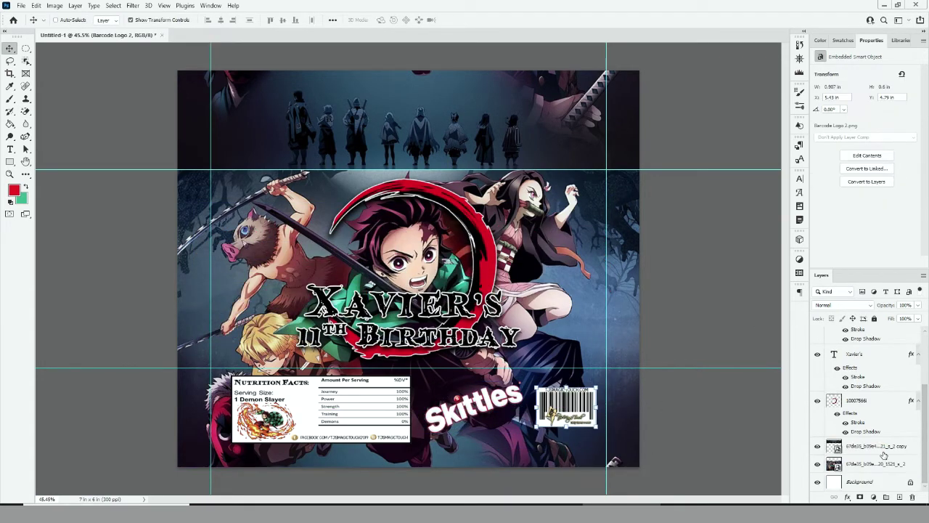
{"action": "left_click", "coordinate": [871, 464]}
{"action": "mouse_move", "coordinate": [570, 57]}
{"action": "left_mouse_down"}
{"action": "mouse_move", "coordinate": [579, 231]}
{"action": "mouse_move", "coordinate": [649, 90]}
{"action": "mouse_move", "coordinate": [631, 181]}
{"action": "mouse_move", "coordinate": [631, 129]}
{"action": "mouse_move", "coordinate": [616, 120]}
{"action": "mouse_move", "coordinate": [632, 98]}
{"action": "left_mouse_up"}
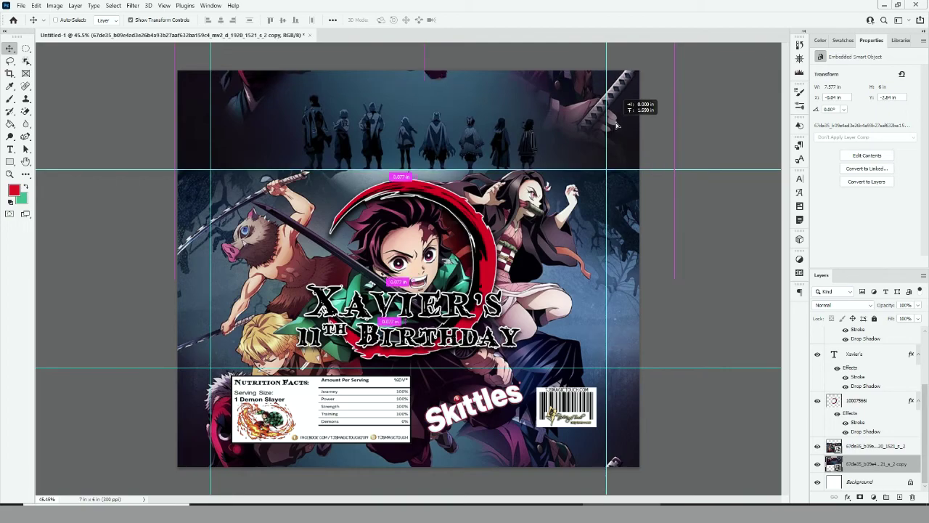
- Create a blank 11 × 8.5 in page and copy the wrapper onto it, centred
{"action": "left_click", "coordinate": [21, 5]}
{"action": "left_click", "coordinate": [29, 16]}
{"action": "left_click", "coordinate": [785, 469]}
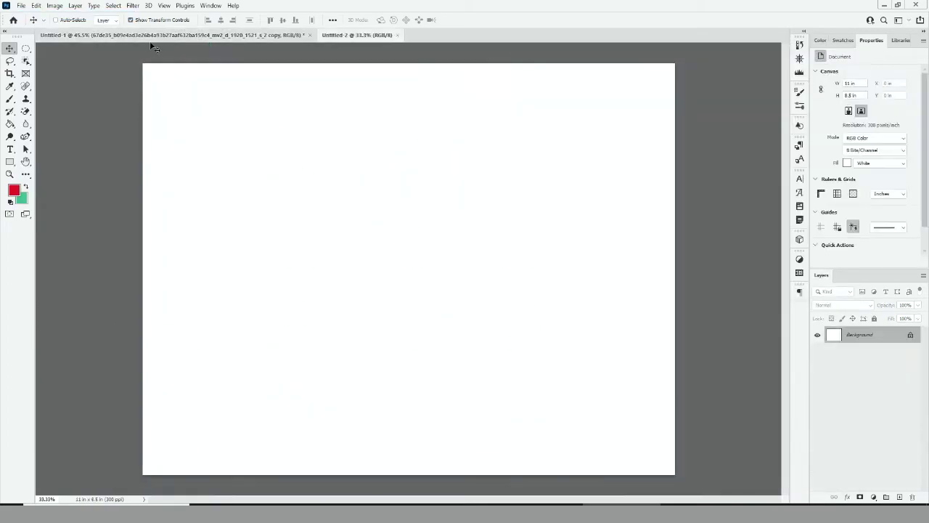
{"action": "left_click", "coordinate": [75, 5]}
{"action": "left_click_drag", "start_coordinate": [72, 35], "coordinate": [422, 69]}
{"action": "left_click_drag", "start_coordinate": [546, 298], "coordinate": [360, 285]}
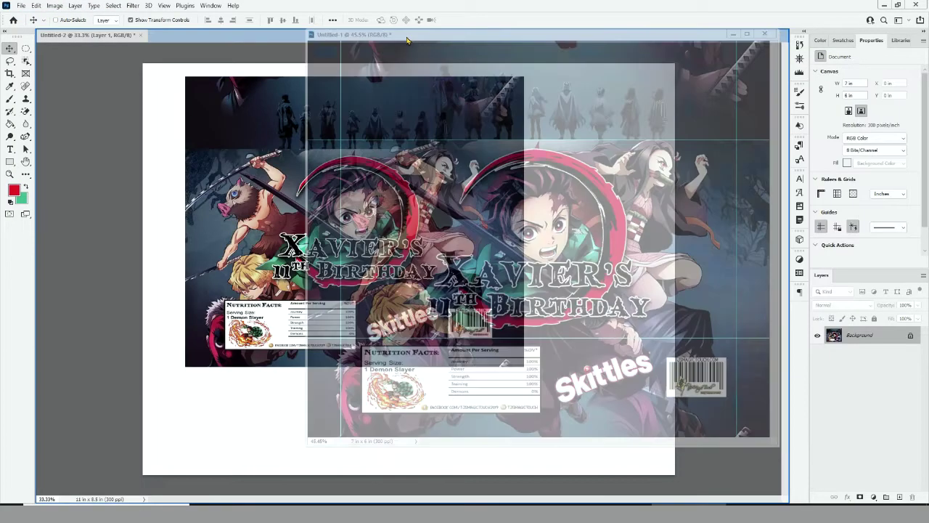
- Flatten the page into a single layer
{"action": "left_click", "coordinate": [55, 5]}
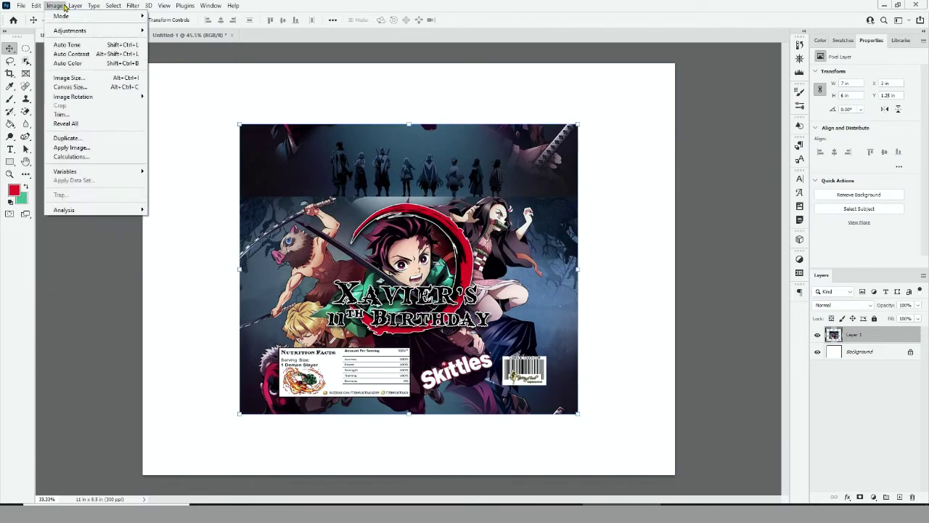
{"action": "left_click", "coordinate": [87, 374]}
{"action": "left_click", "coordinate": [21, 5]}
{"action": "left_click", "coordinate": [44, 138]}
- Save to this computer as Photoshop PDF named 'Demon Slayer Skittles', accepting the PDF options
{"action": "left_click", "coordinate": [741, 356]}
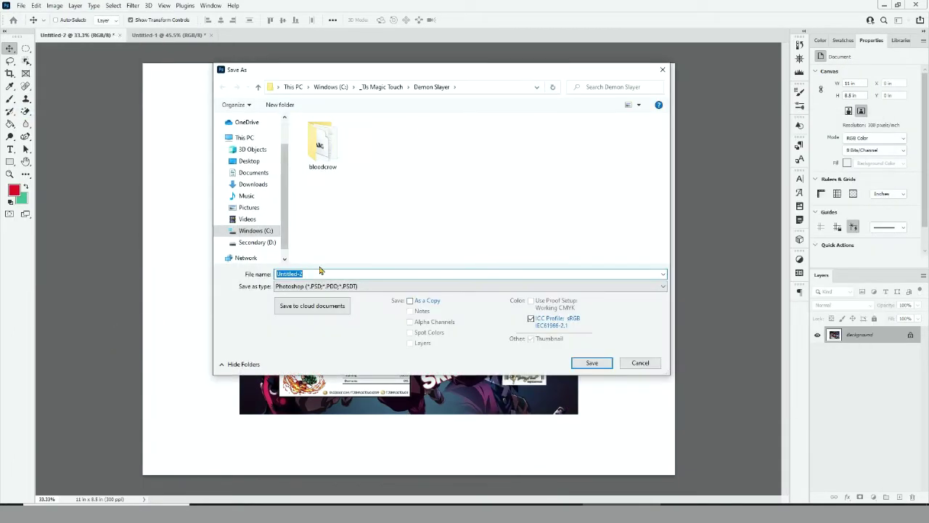
{"action": "type", "text": "Demon Slayer Skittles"}
{"action": "left_click", "coordinate": [468, 286]}
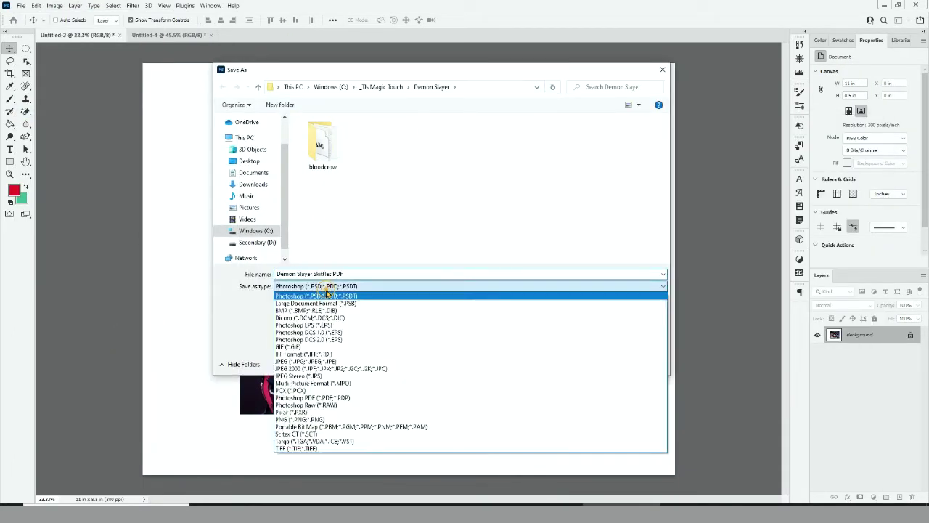
{"action": "left_click", "coordinate": [353, 292]}
{"action": "left_click", "coordinate": [592, 362]}
{"action": "left_click", "coordinate": [460, 197]}
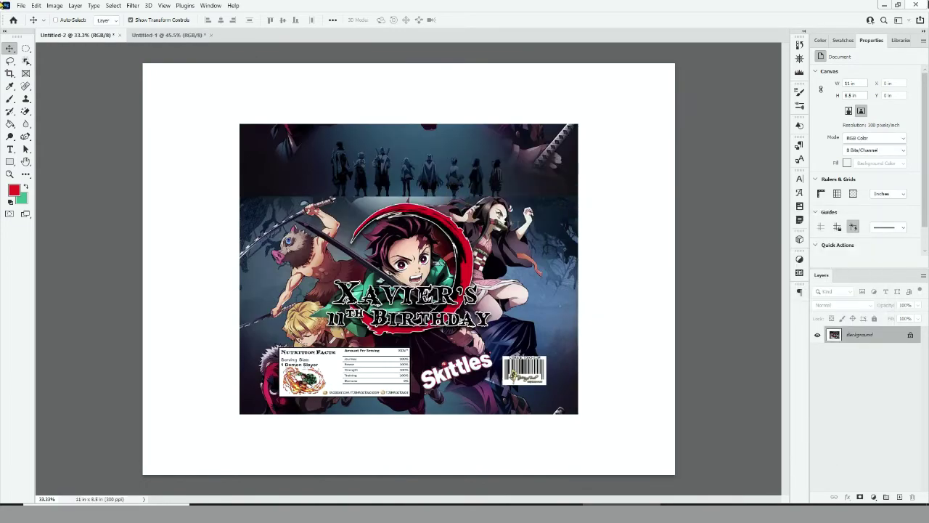